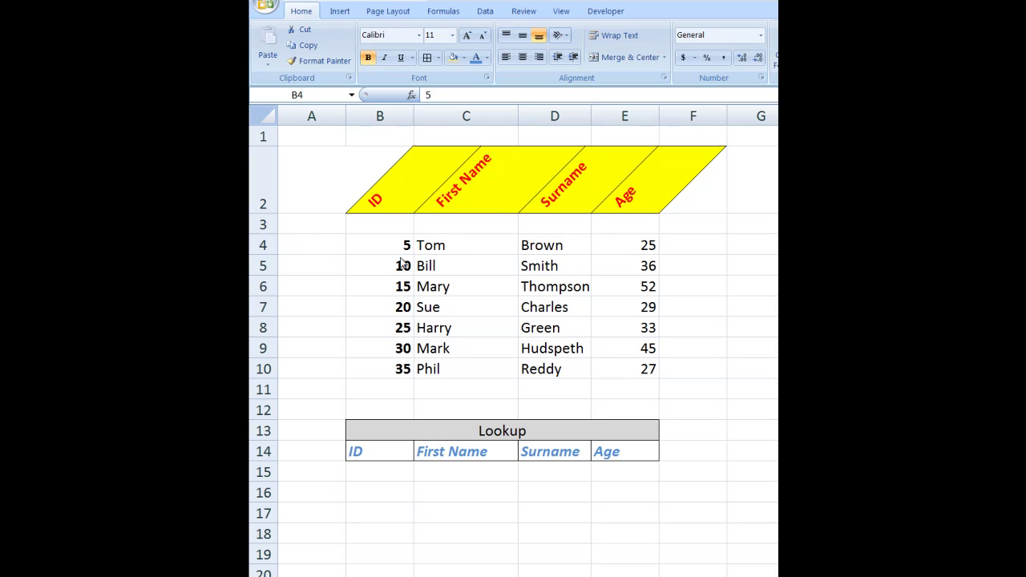
# Format the ID values in B4:B10 as Text and centre them horizontally.
pyautogui.hotkey('ctrl', 'shift', 'Down')
pyautogui.click(374, 244)
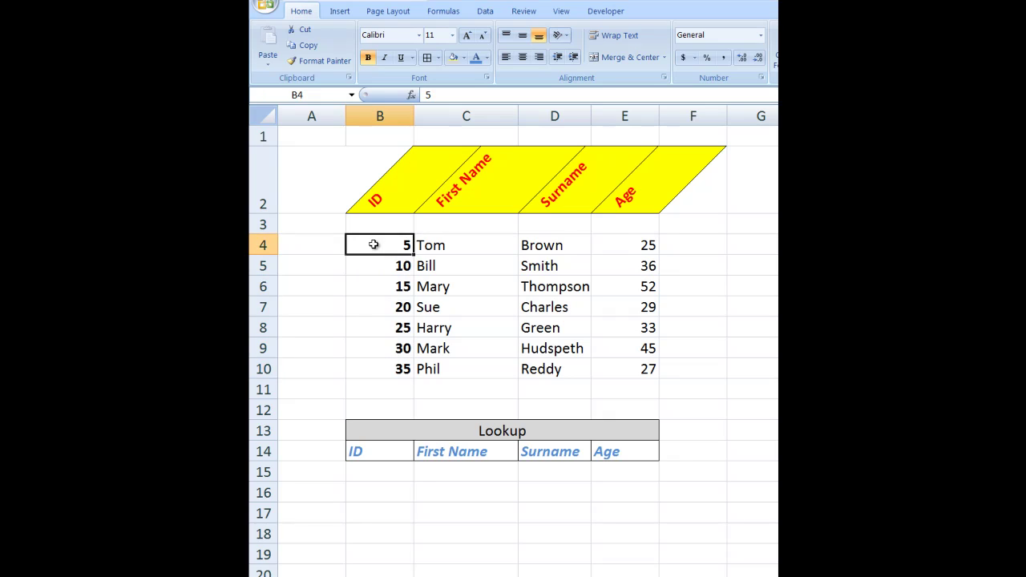
pyautogui.doubleClick(374, 244)
pyautogui.click(316, 243)
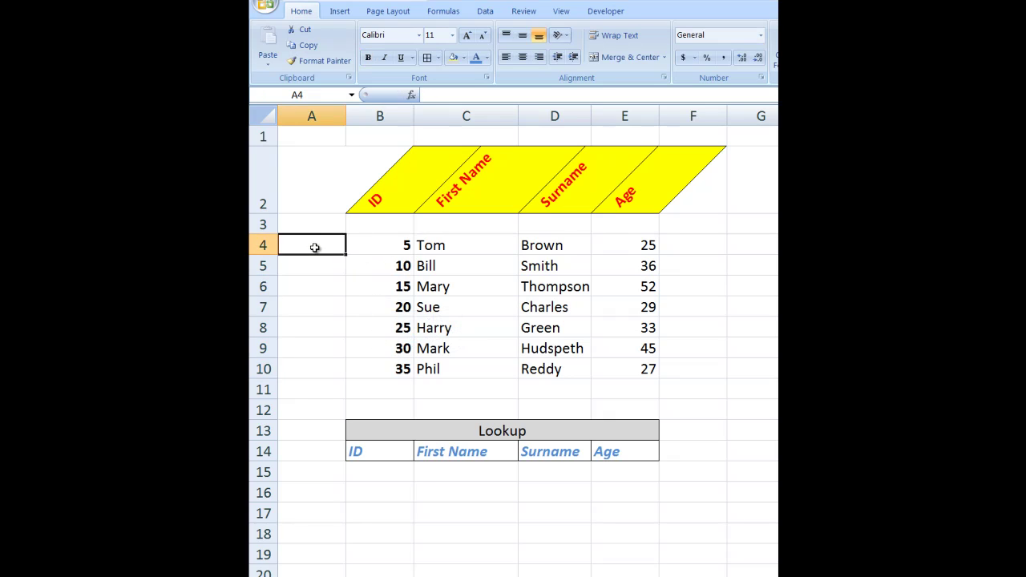
pyautogui.moveTo(376, 245); pyautogui.dragTo(375, 365)
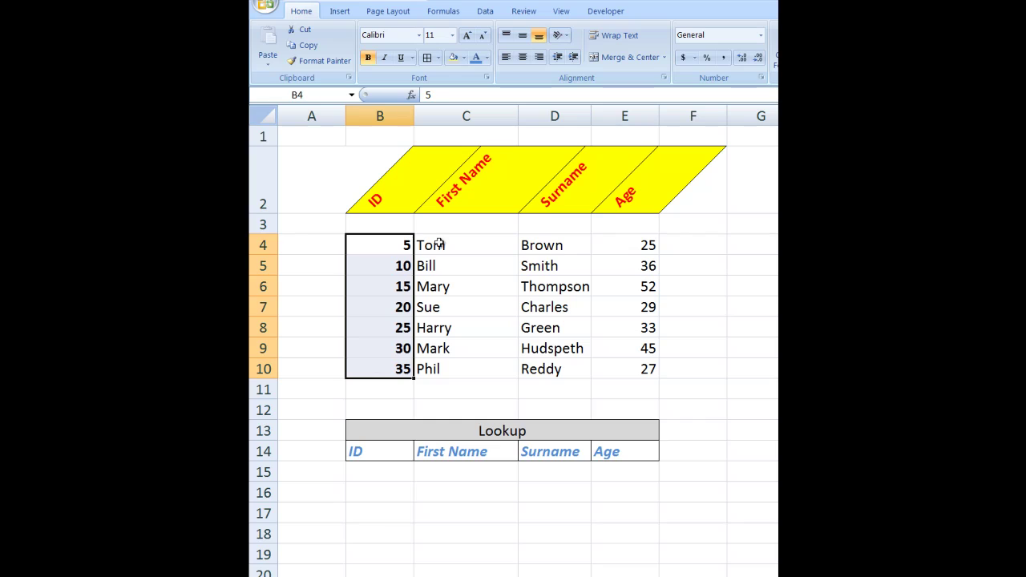
pyautogui.click(761, 36)
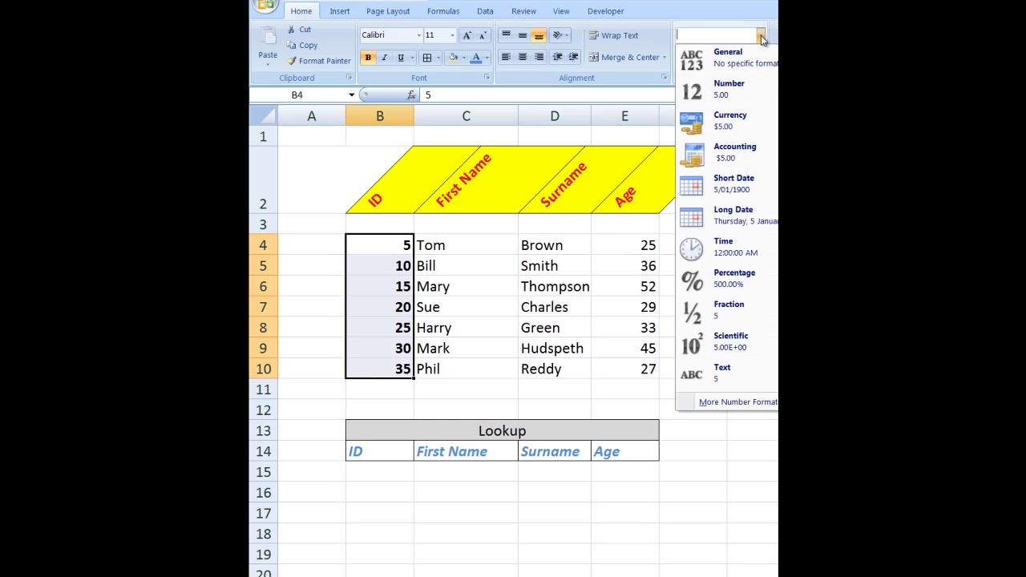
pyautogui.click(726, 370)
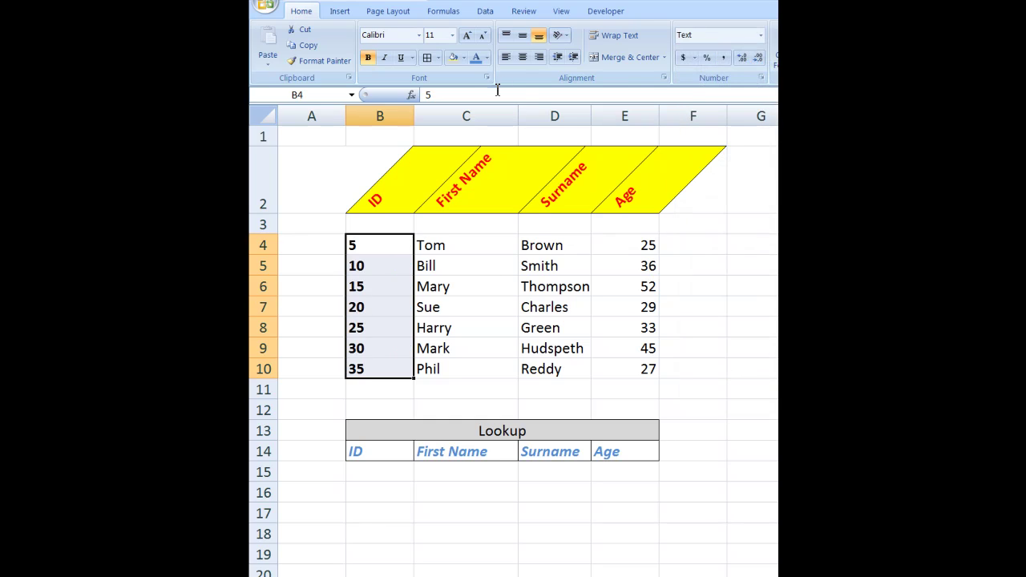
pyautogui.click(523, 58)
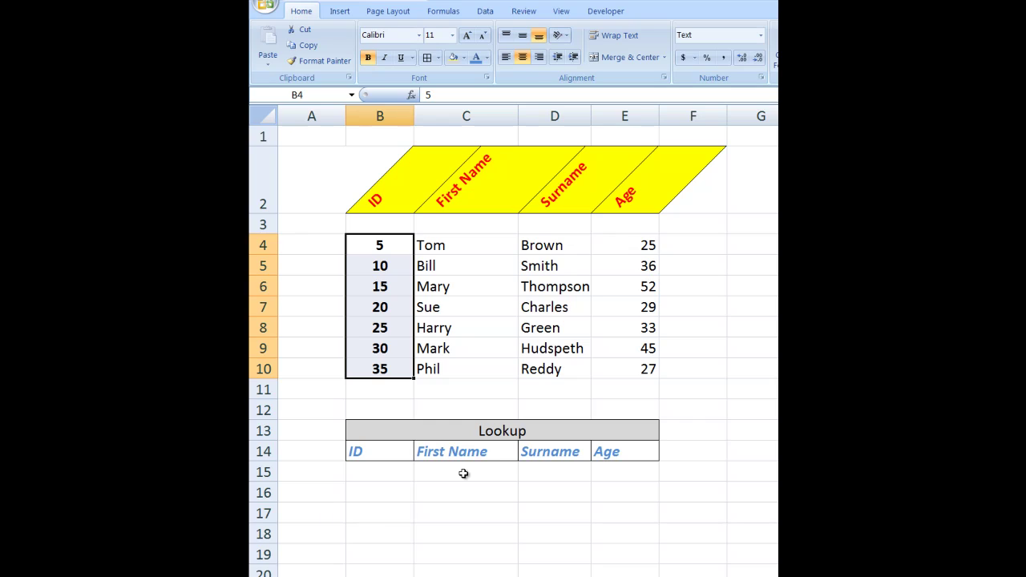
# Enter the formula =VLOOKUP($B$15,$B$4:$E$10,2,FALSE) in C15 under the lookup table's First Name heading.
pyautogui.click(463, 474)
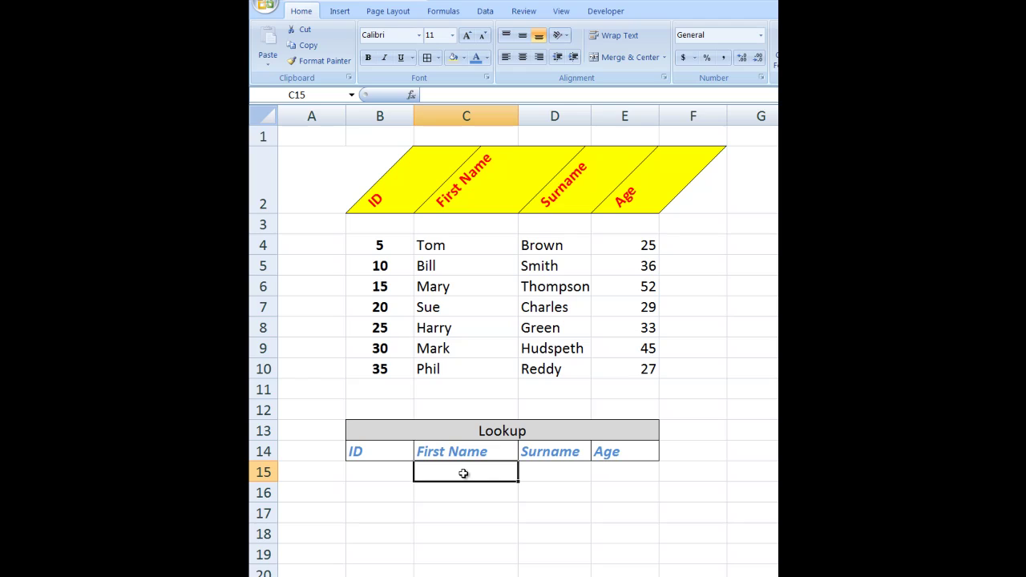
pyautogui.write('=v')
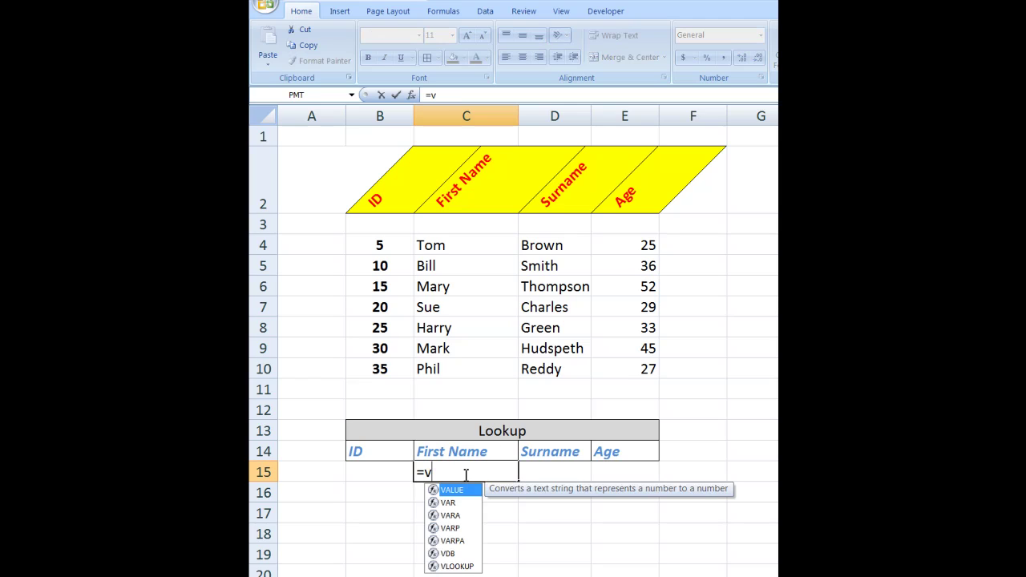
pyautogui.write('lookup(')
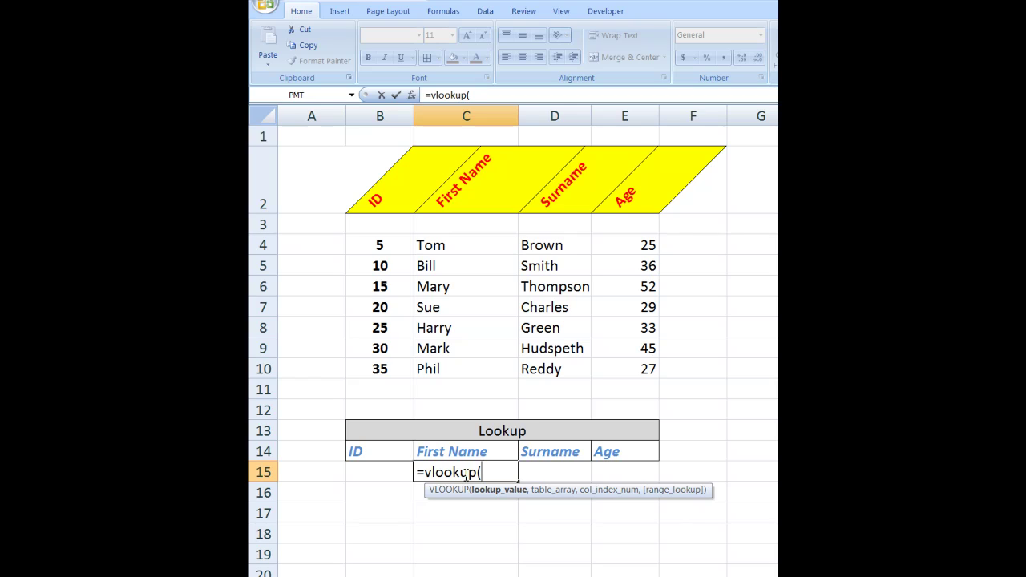
pyautogui.write('$b$15')
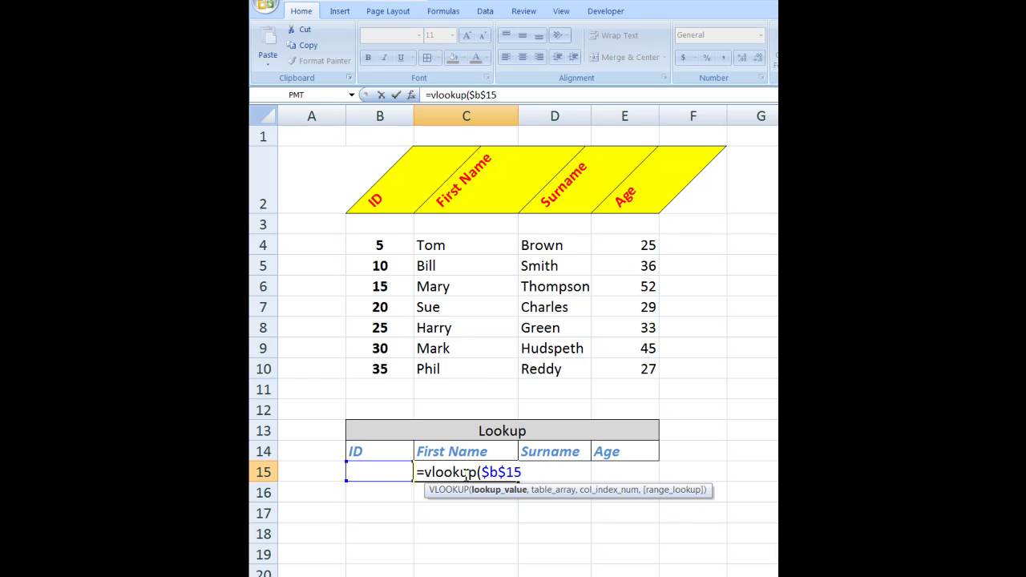
pyautogui.write(',')
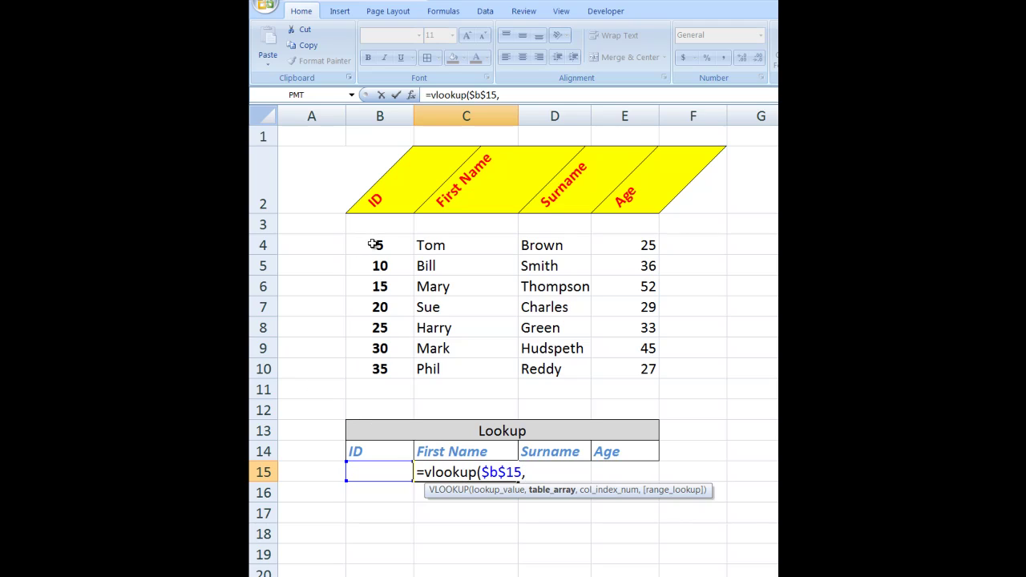
pyautogui.write('$b$4')
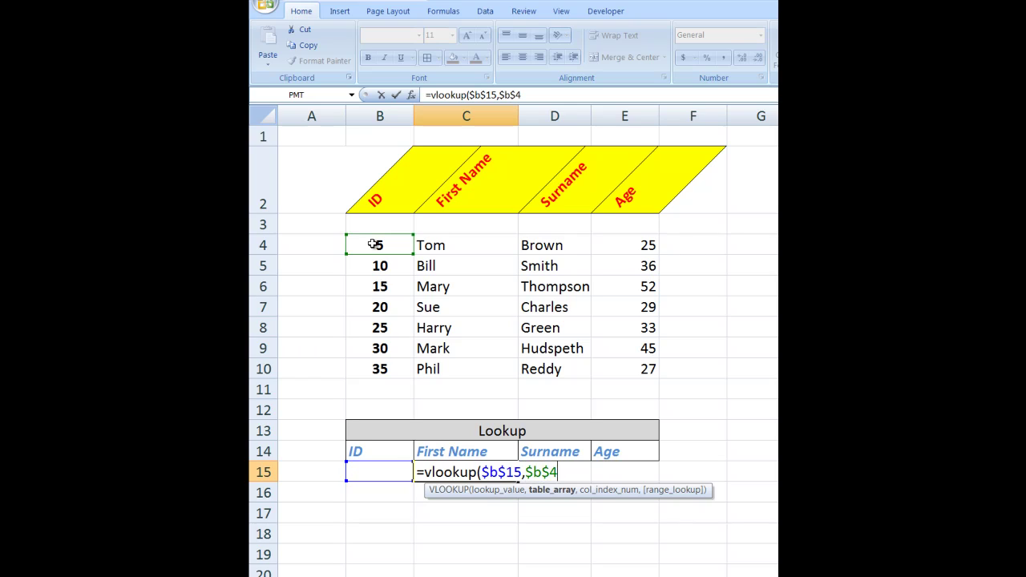
pyautogui.write(':$e$10')
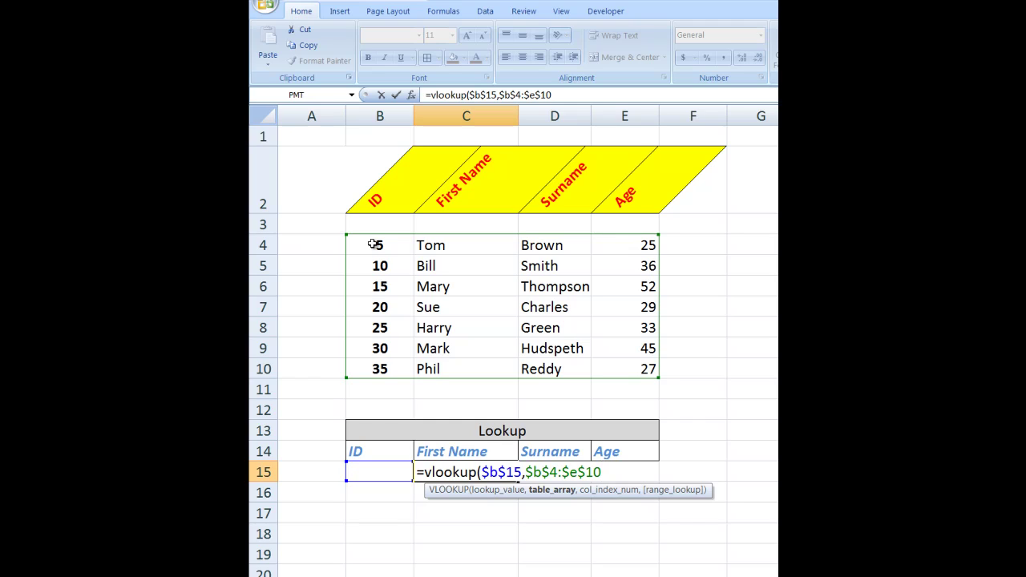
pyautogui.write(',')
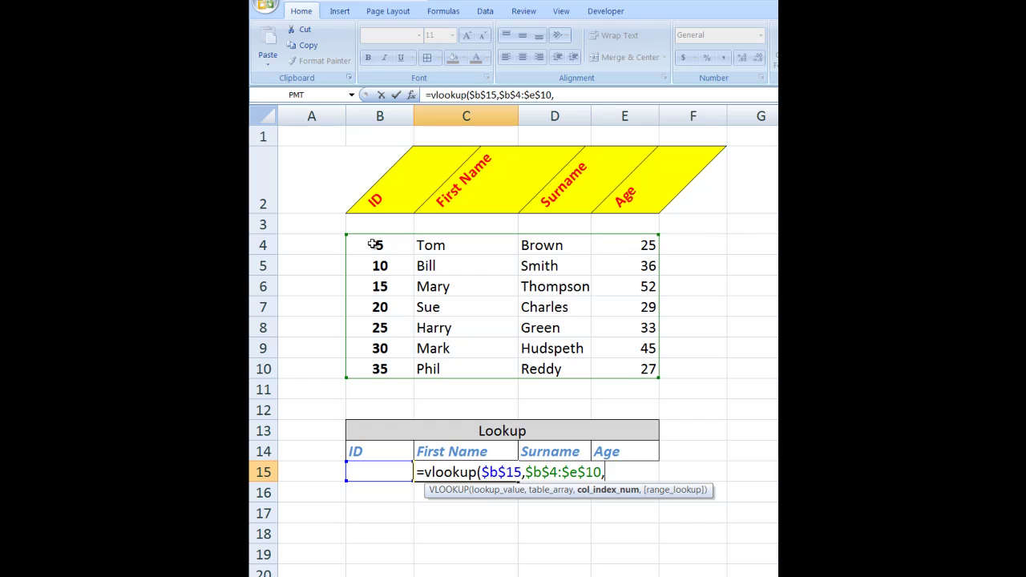
pyautogui.write('2,')
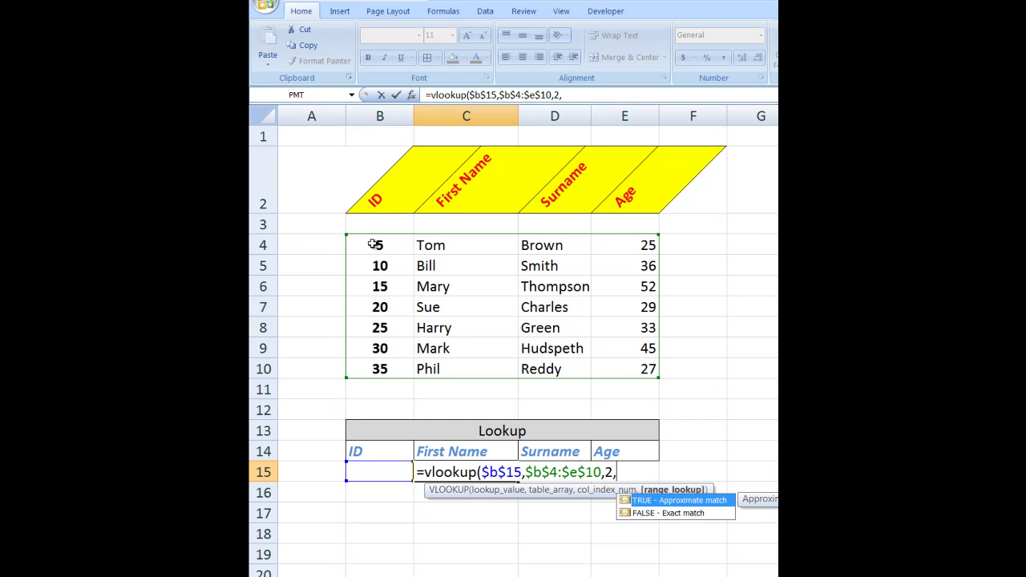
pyautogui.write('false)')
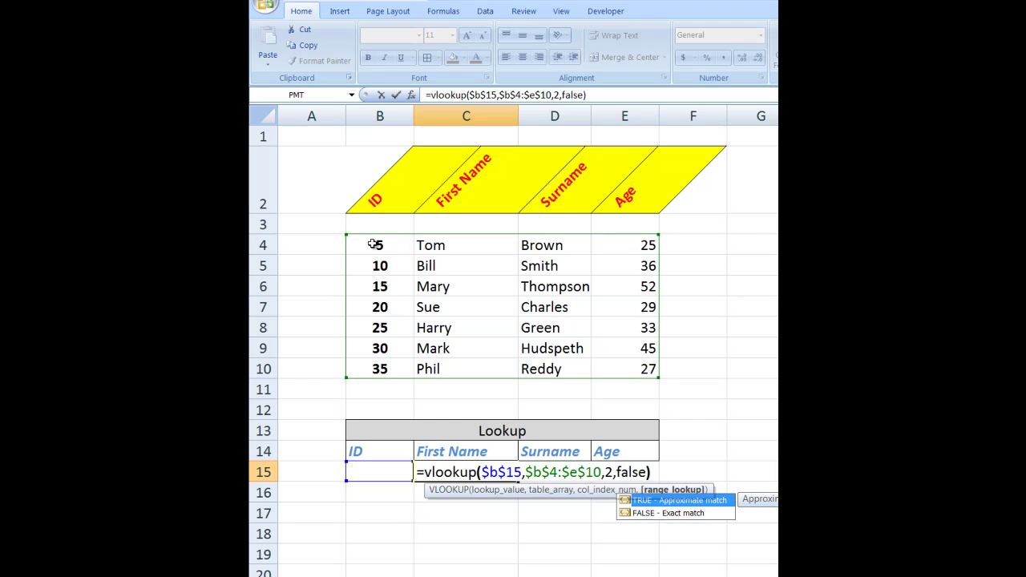
pyautogui.press('Return')
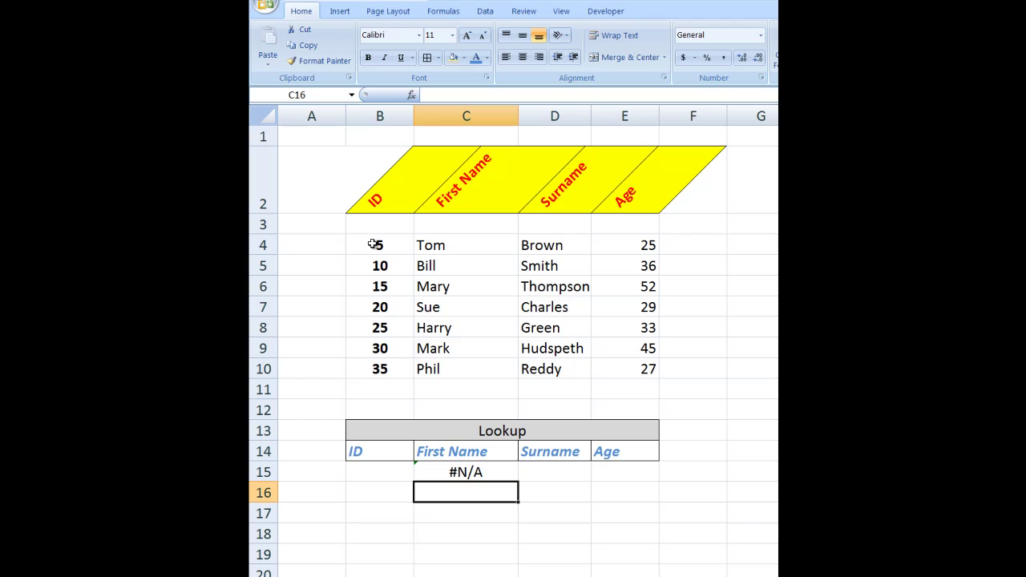
# Enter 5 as the lookup value in B15 and fill the C15 formula across to E15.
pyautogui.click(378, 471)
pyautogui.write('5')
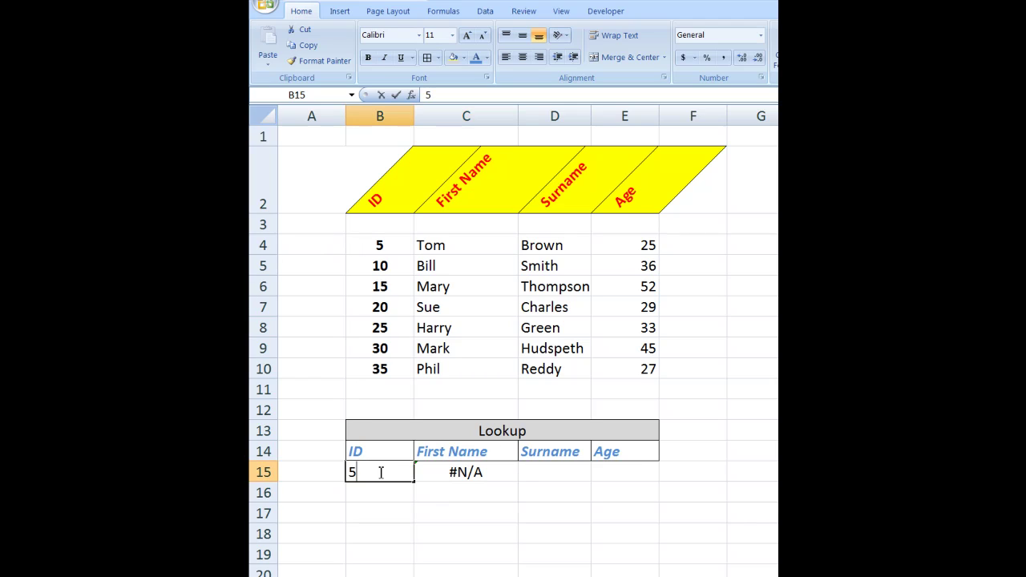
pyautogui.press('Return')
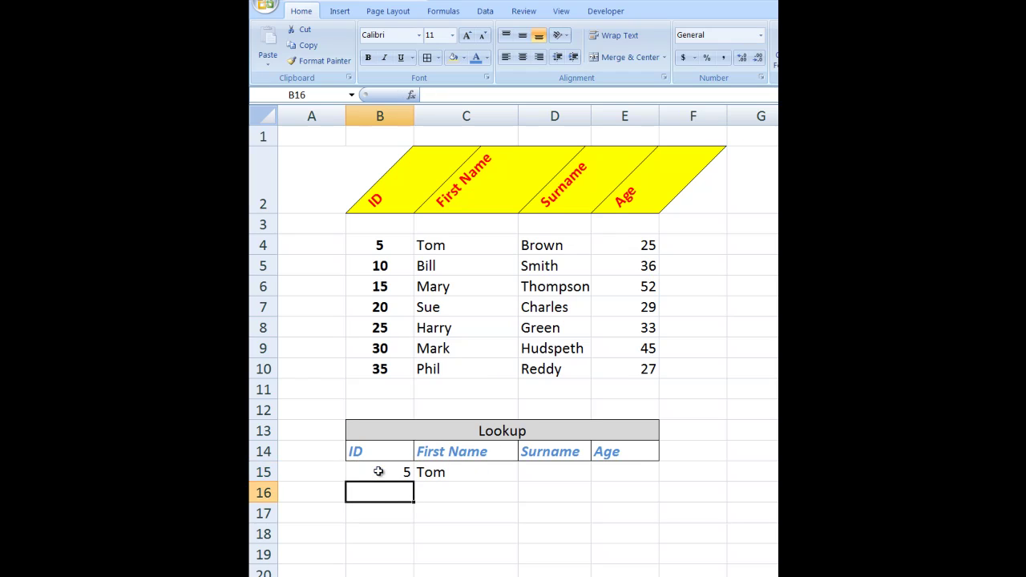
pyautogui.click(469, 474)
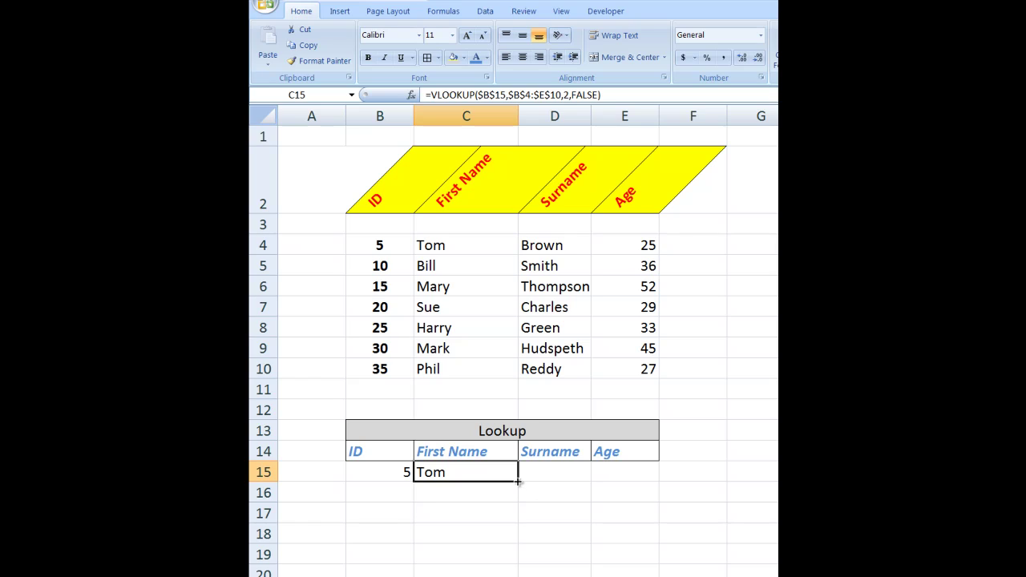
pyautogui.moveTo(517, 481); pyautogui.dragTo(642, 484)
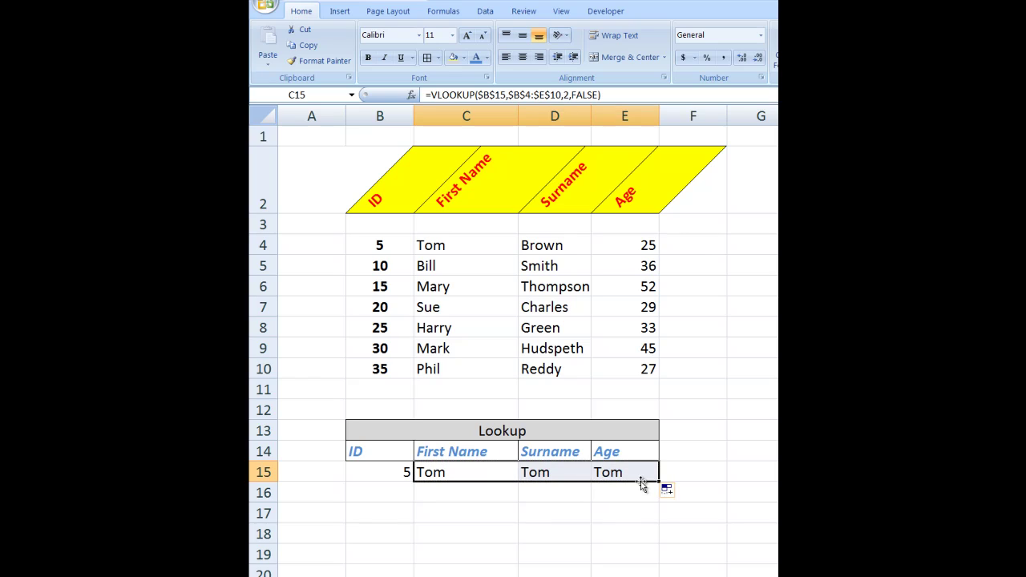
# Set the column index to 3 in the Surname VLOOKUP formula in D15.
pyautogui.click(544, 474)
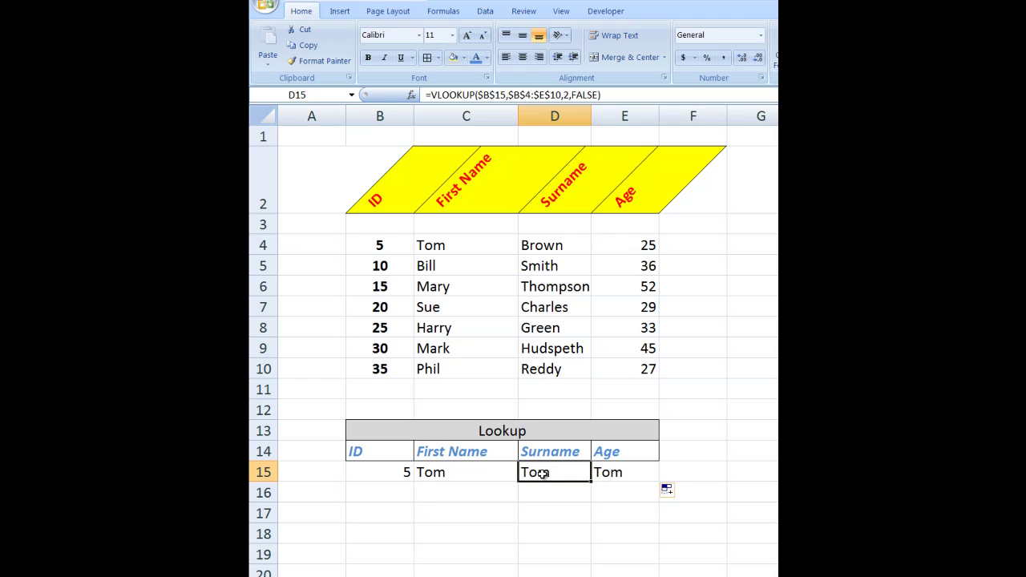
pyautogui.click(571, 95)
pyautogui.press('BackSpace')
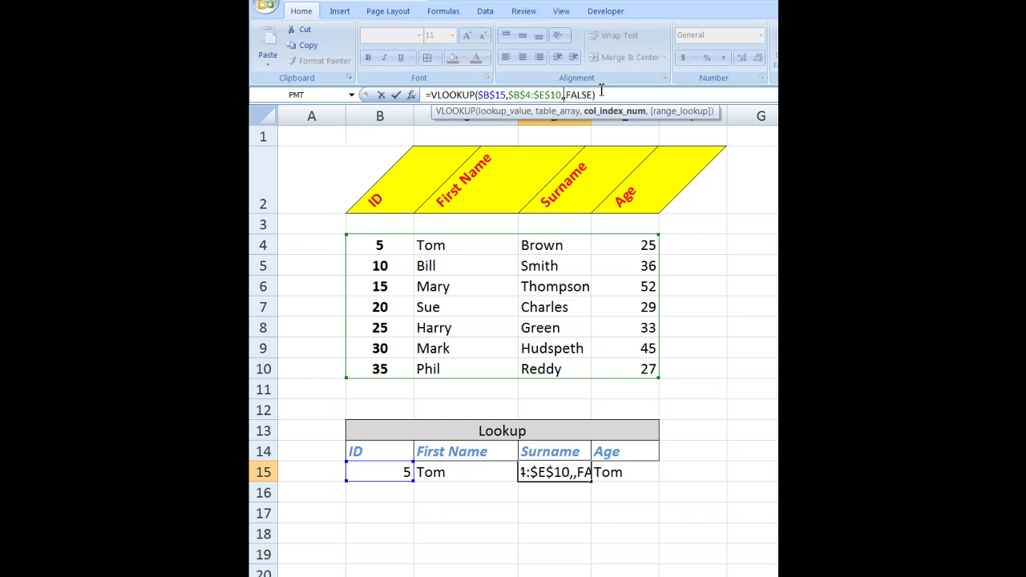
pyautogui.write('3')
pyautogui.press('Return')
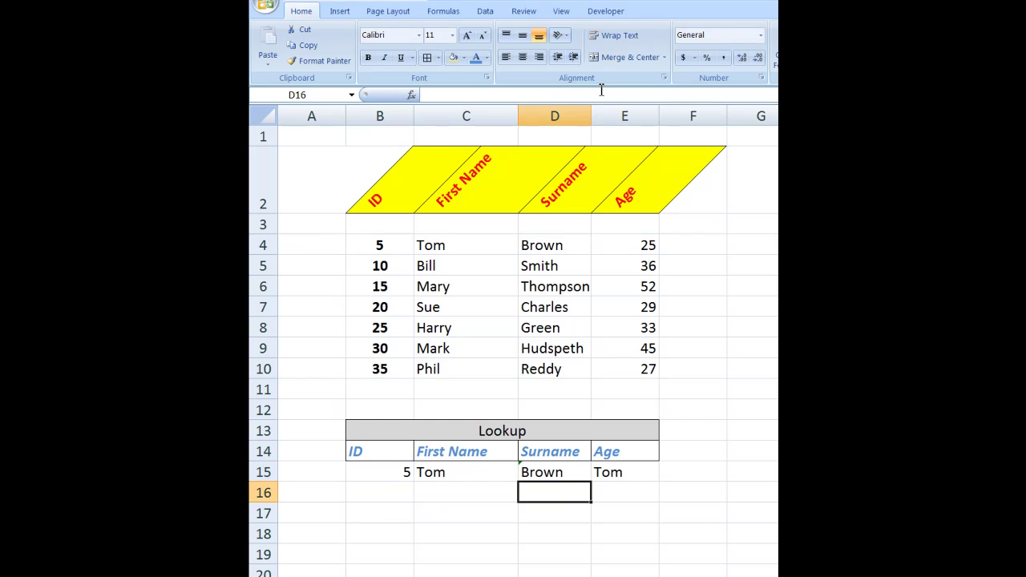
# Set the column index to 4 in the Age VLOOKUP formula in E15.
pyautogui.click(625, 475)
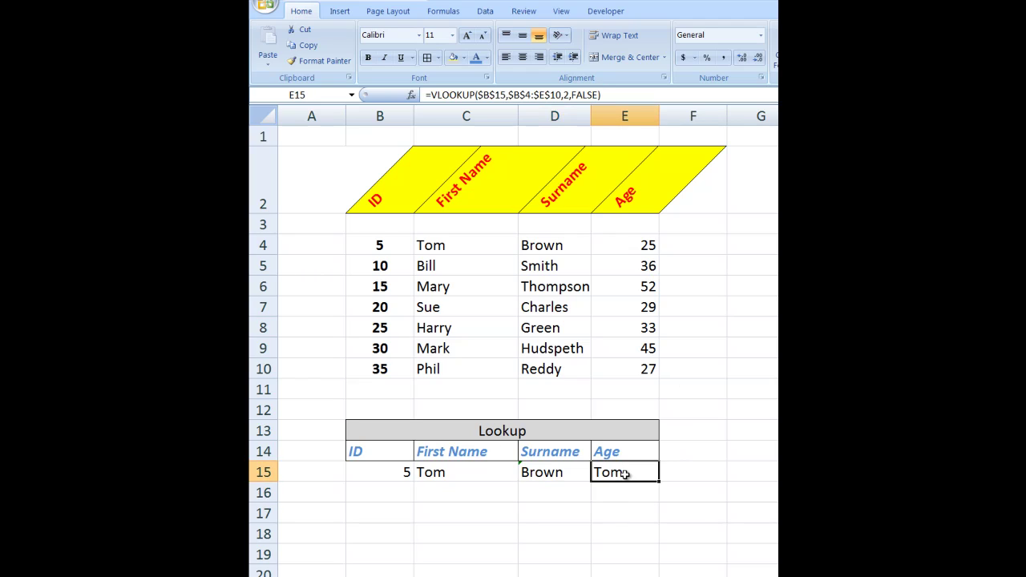
pyautogui.click(571, 95)
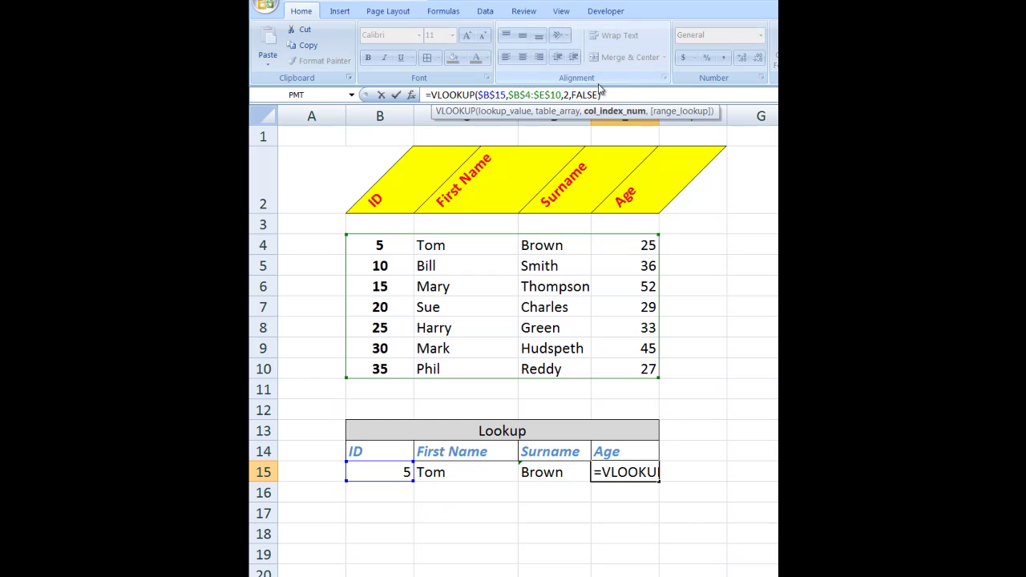
pyautogui.press('BackSpace')
pyautogui.write('4')
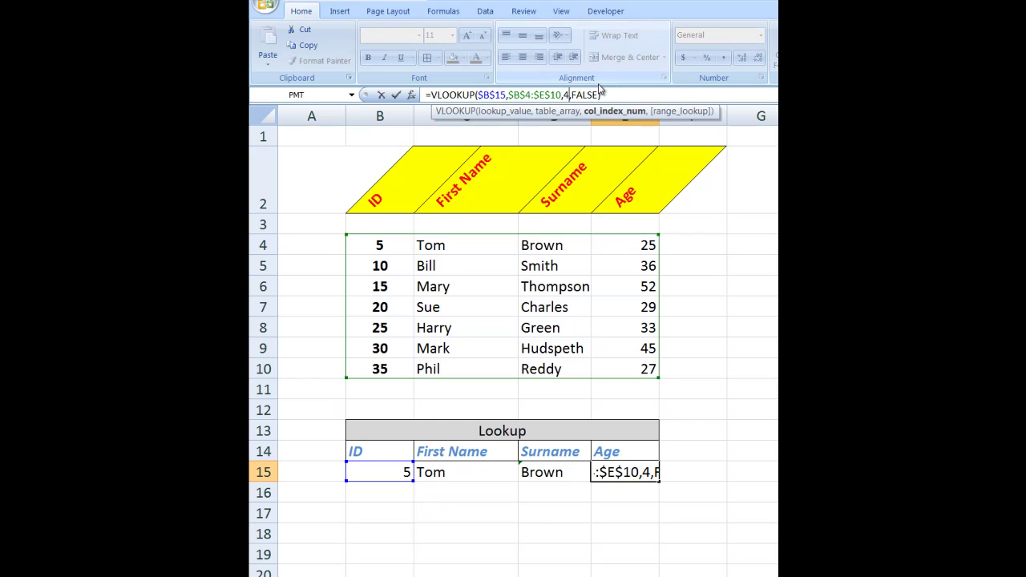
pyautogui.press('Return')
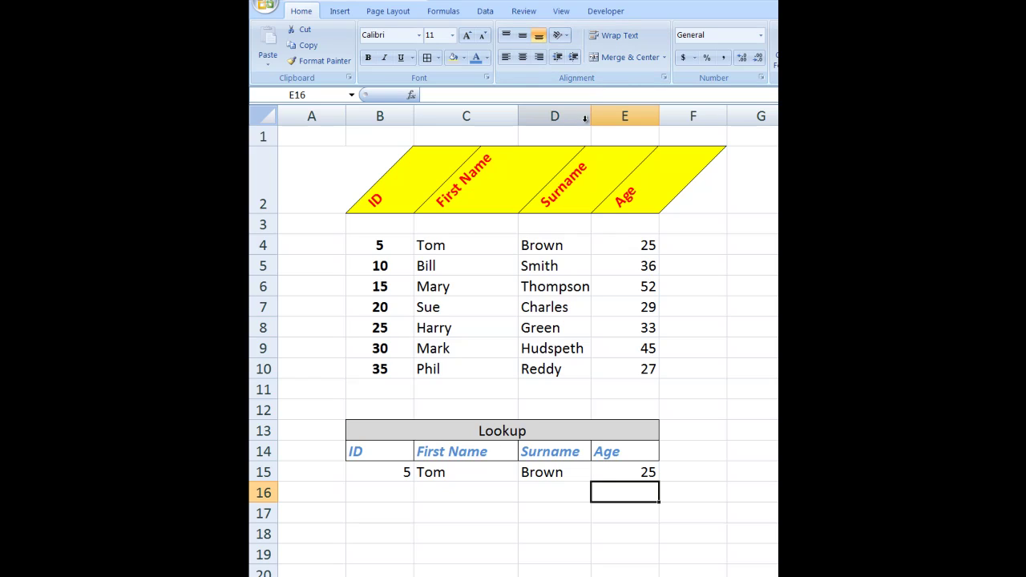
# Change the lookup value in B15 to 35 and select the First Name formula cell C15.
pyautogui.click(386, 471)
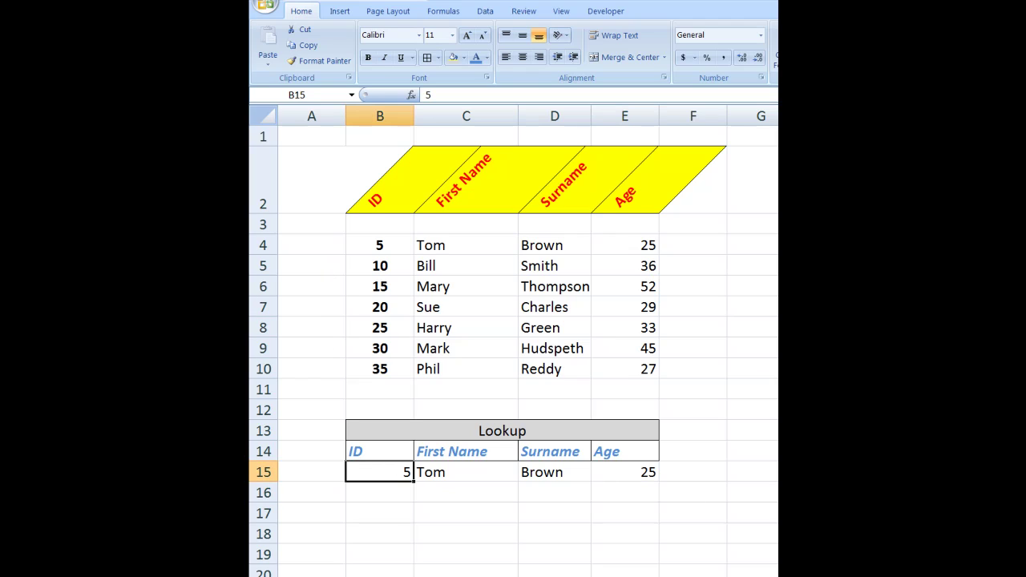
pyautogui.write('35')
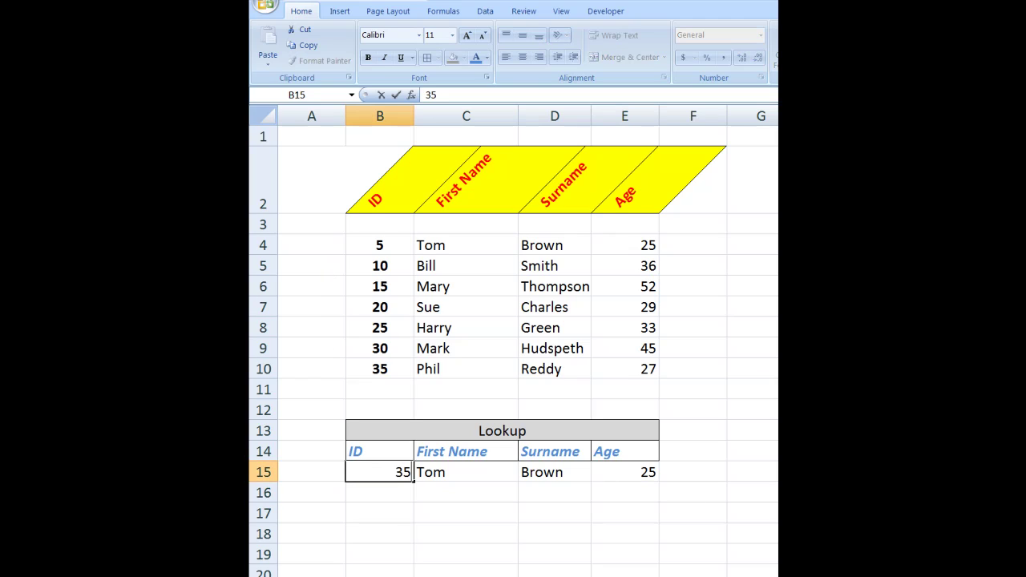
pyautogui.press('Return')
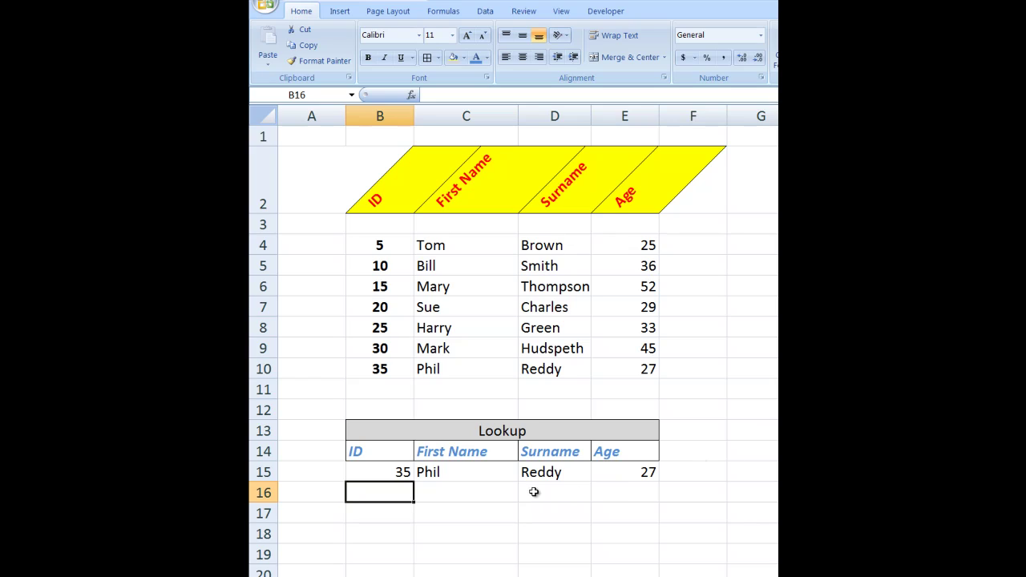
pyautogui.click(470, 472)
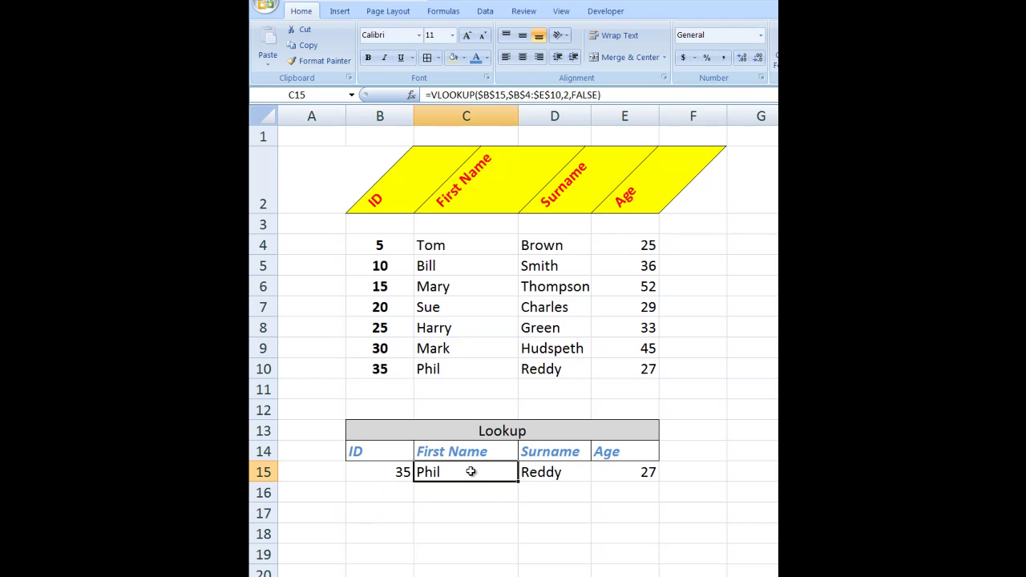